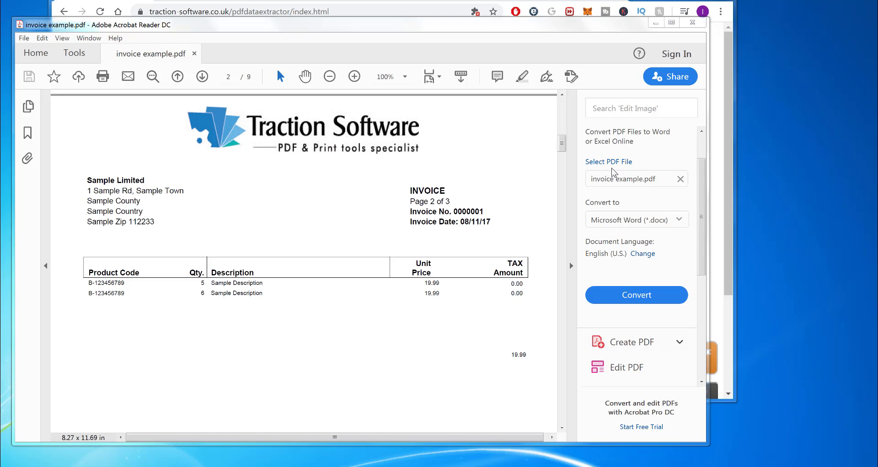
Look through the invoice pages in the PDF and examine the total amount beneath each item table
drag(511, 356, 533, 356)
drag(564, 139, 563, 178)
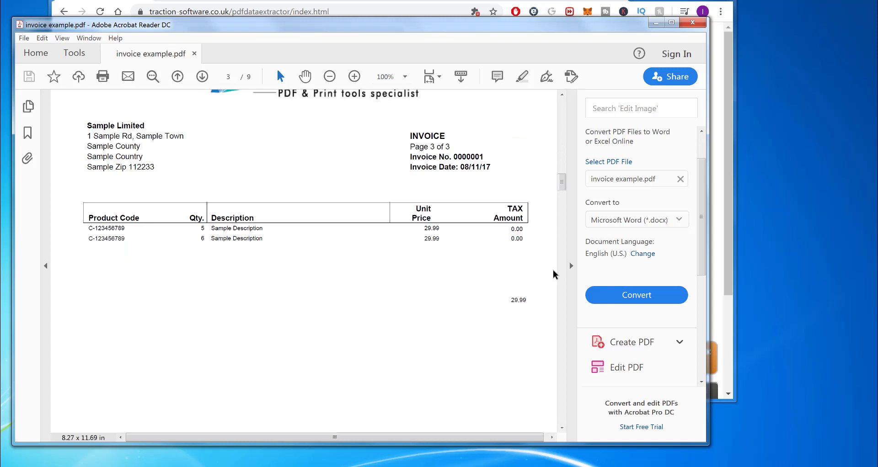
mouse_move(562, 182)
mouse_down()
mouse_move(562, 191)
mouse_move(563, 183)
mouse_up()
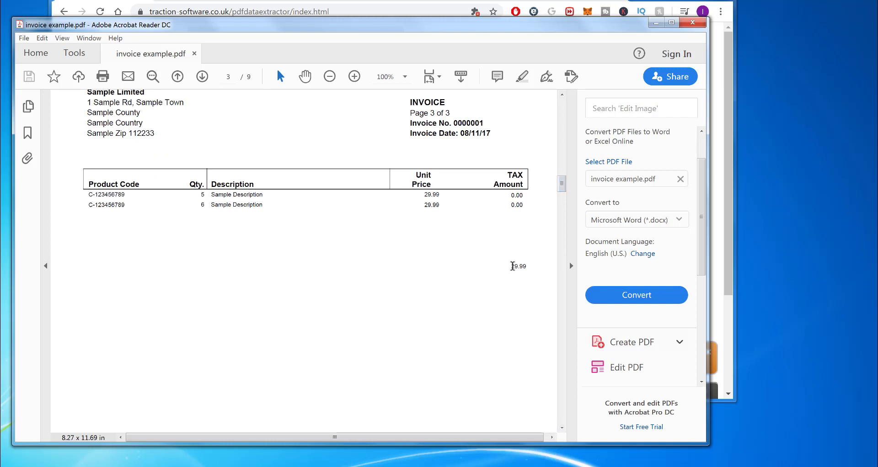
drag(510, 267, 527, 267)
click(514, 291)
drag(562, 184, 570, 398)
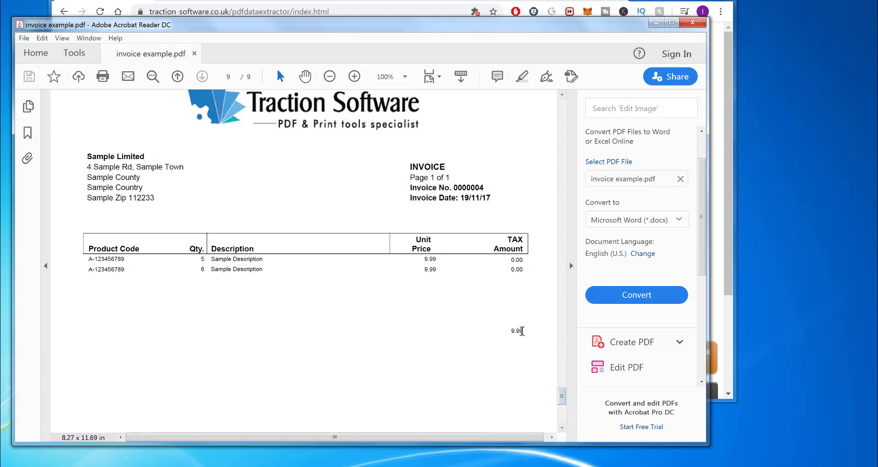
click(655, 23)
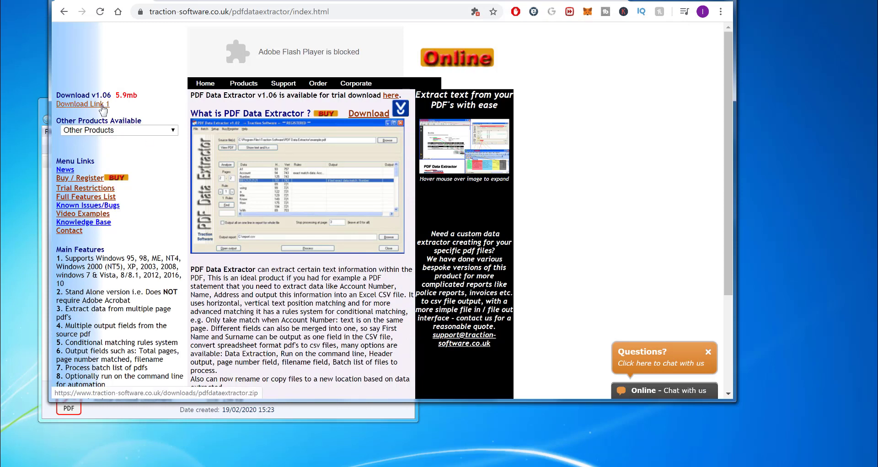
Download pdfdataextractor.zip and run PDFDataExtractorInstall.exe through setup with the Modify option, launching PDF Data Extractor on completion
click(112, 121)
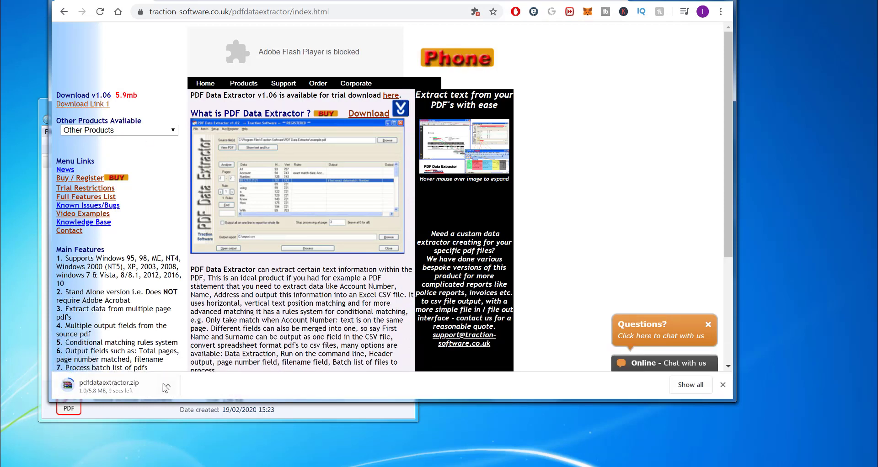
click(166, 388)
click(202, 299)
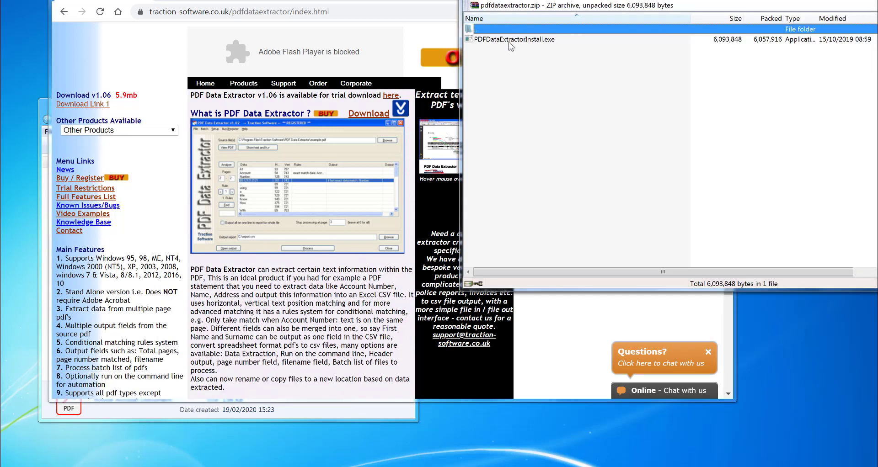
double_click(511, 40)
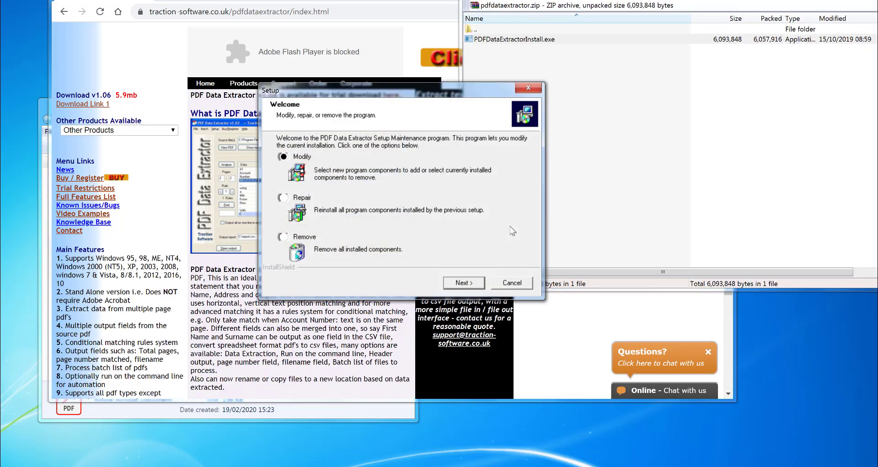
click(457, 285)
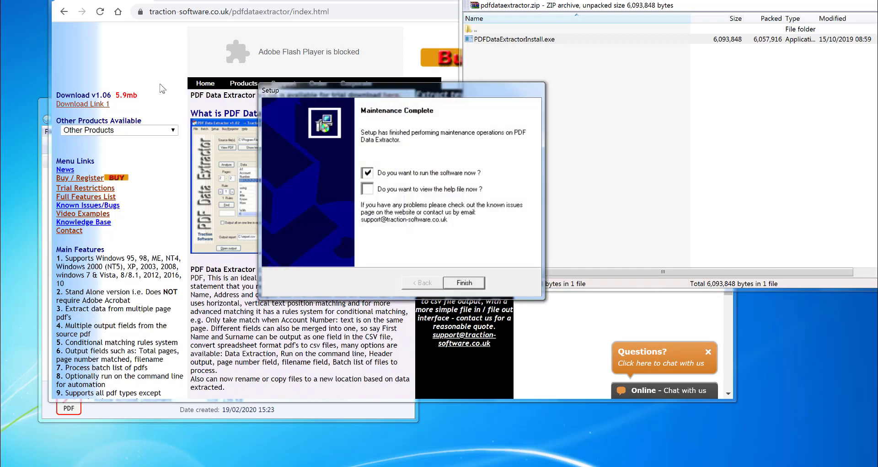
click(479, 283)
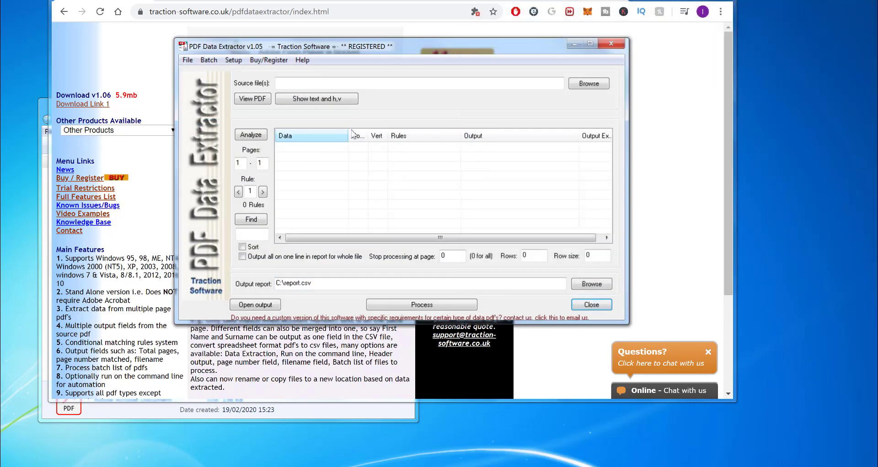
Load invoice example.pdf from the testi folder as the source file and analyze page 1
drag(447, 49, 438, 118)
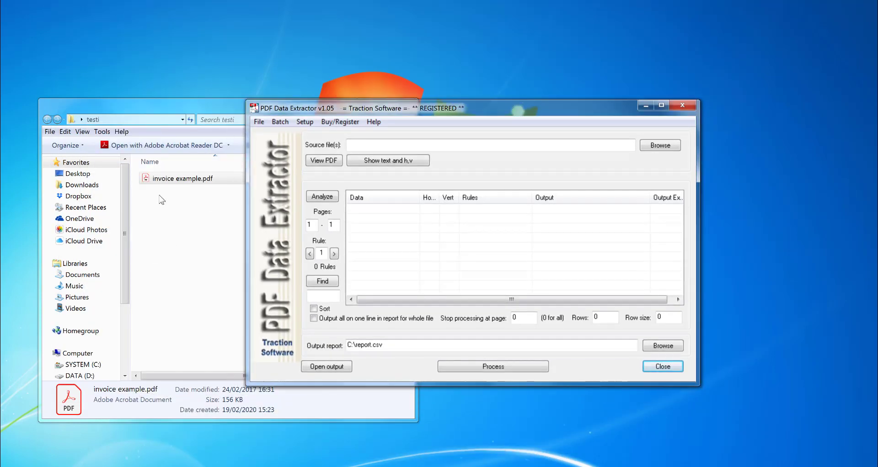
click(161, 200)
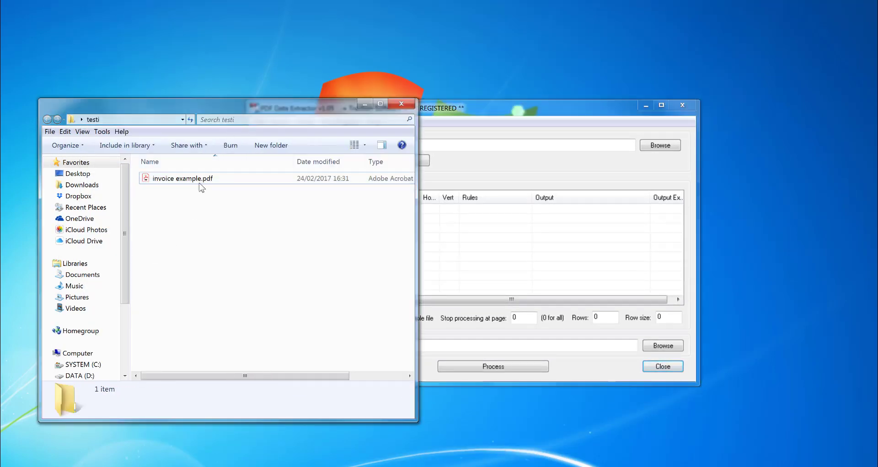
drag(203, 183, 478, 159)
click(482, 111)
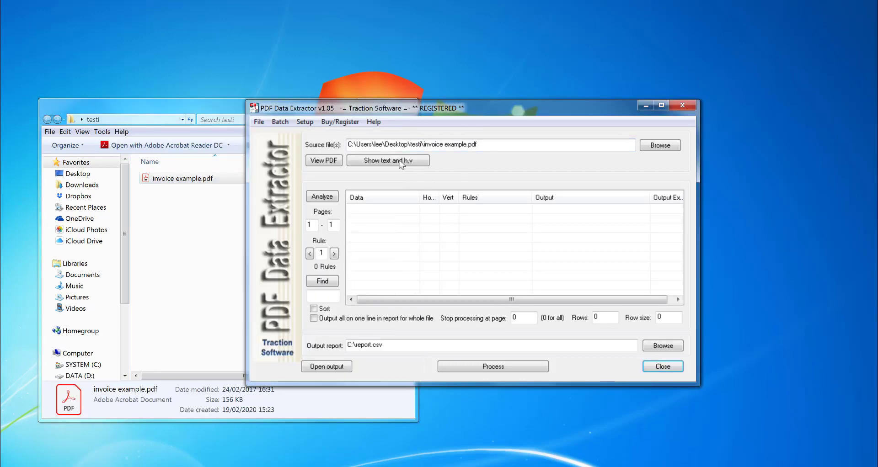
click(323, 200)
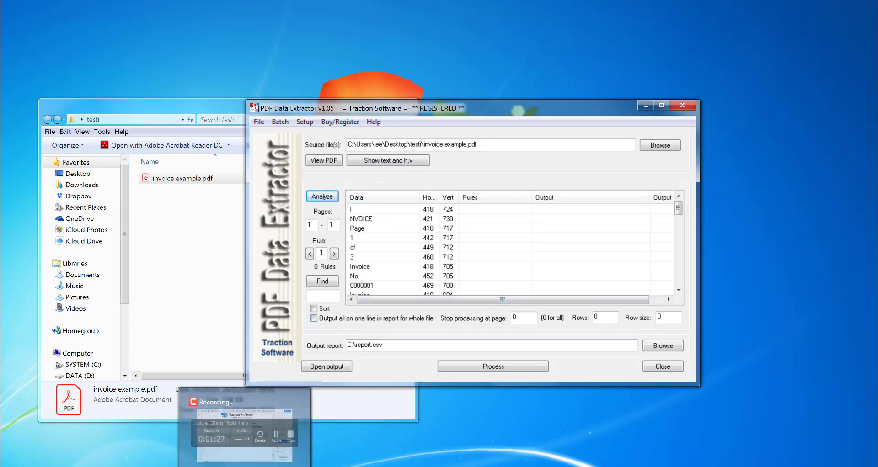
Switch to Adobe Acrobat Reader and examine the total and unit prices on the first invoice page
click(227, 466)
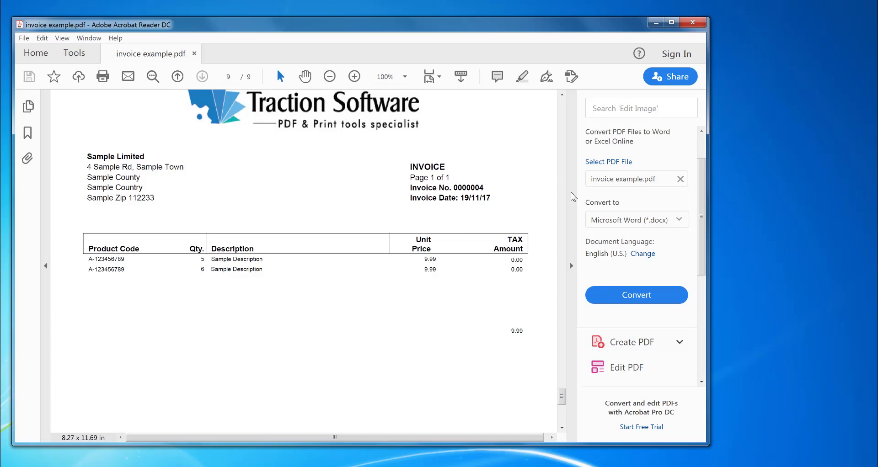
drag(562, 396, 560, 108)
drag(514, 347, 525, 347)
drag(437, 277, 426, 286)
click(507, 350)
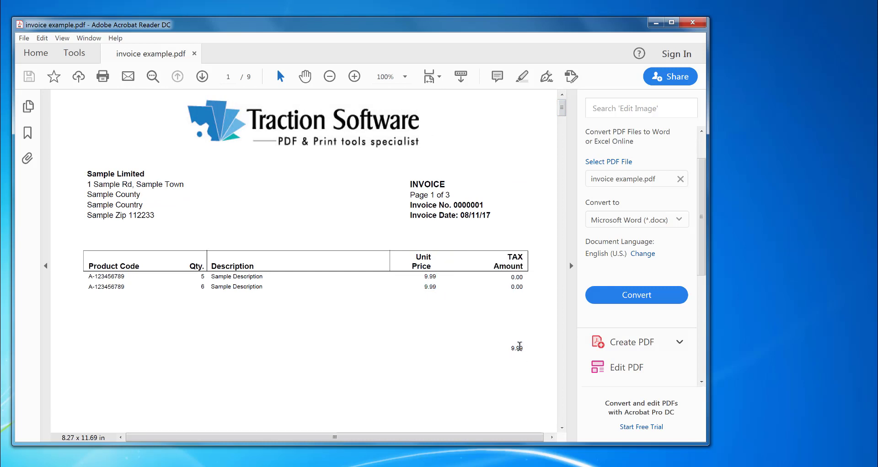
click(656, 23)
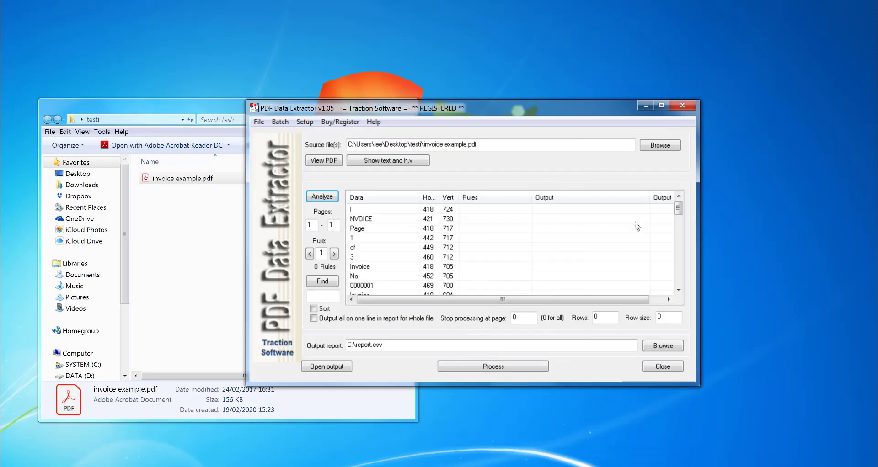
Select the invoice total in the analyzed data, the 9.99 entry at 536, 535, and compare it with the PDF
drag(680, 211, 666, 268)
click(379, 236)
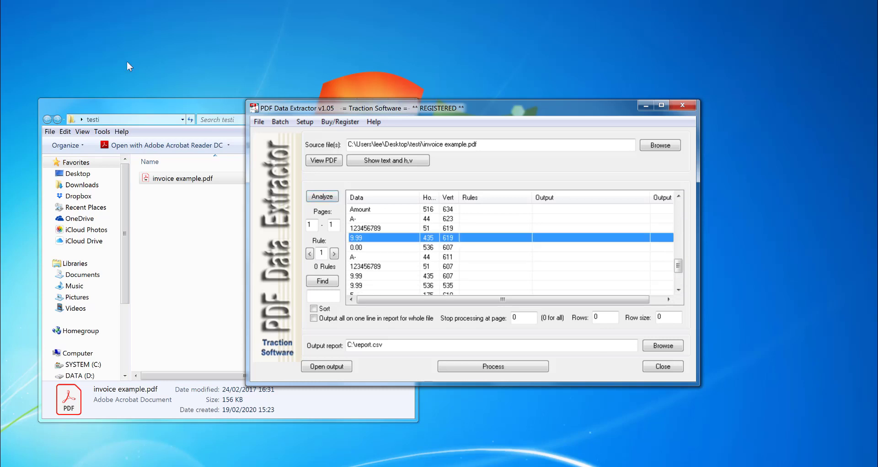
click(434, 276)
click(436, 284)
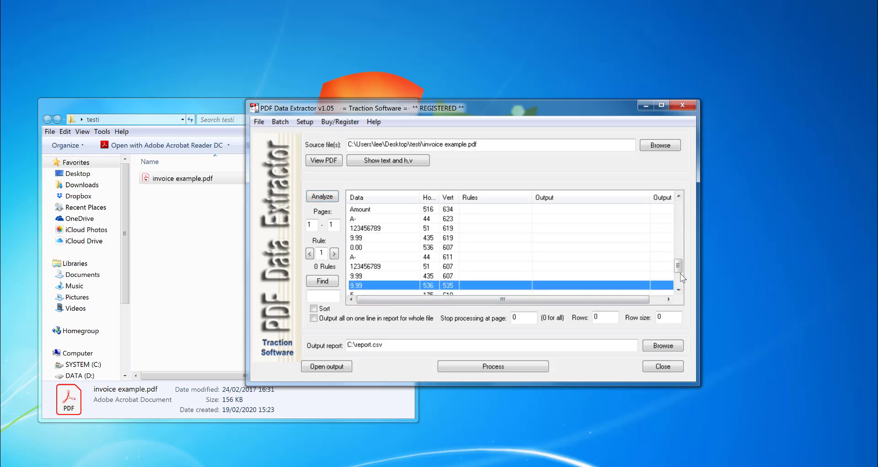
drag(678, 268, 679, 271)
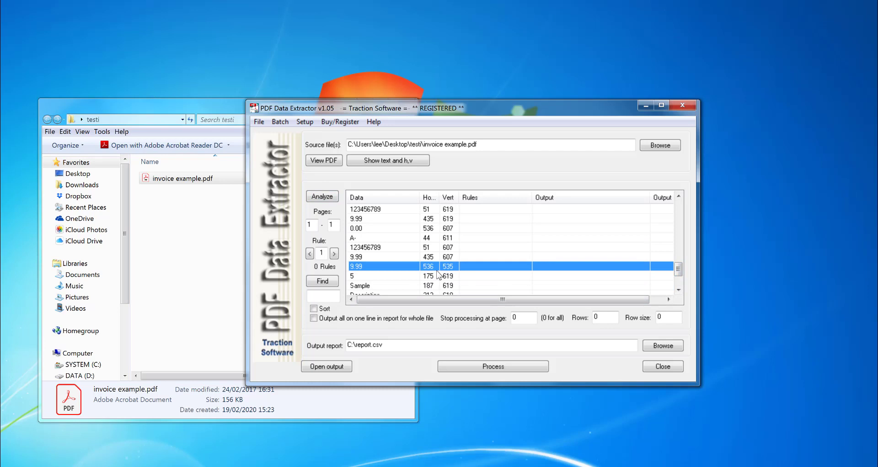
key(alt+Tab)
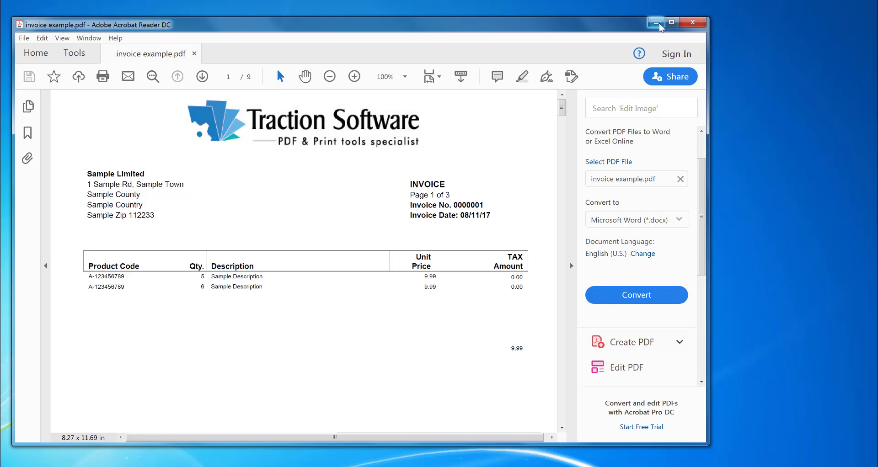
click(660, 23)
Widen the coordinate columns and assign the output rule "any h>=,v match output" to the selected invoice total
drag(440, 199, 492, 198)
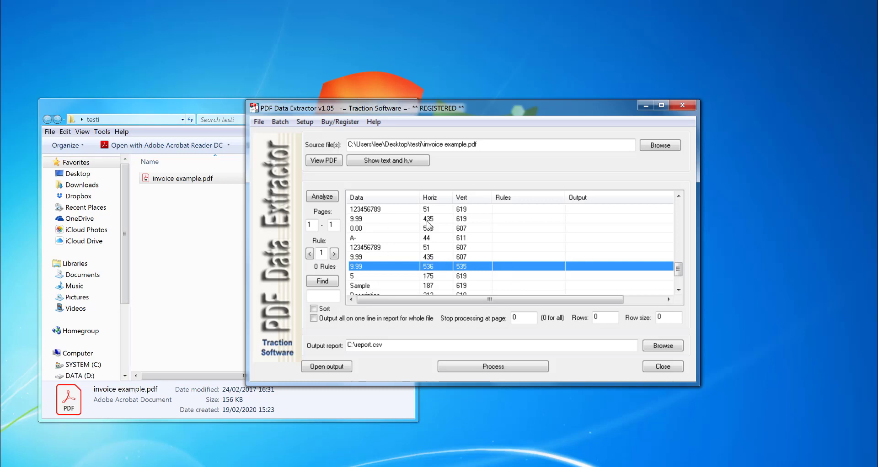
right_click(502, 268)
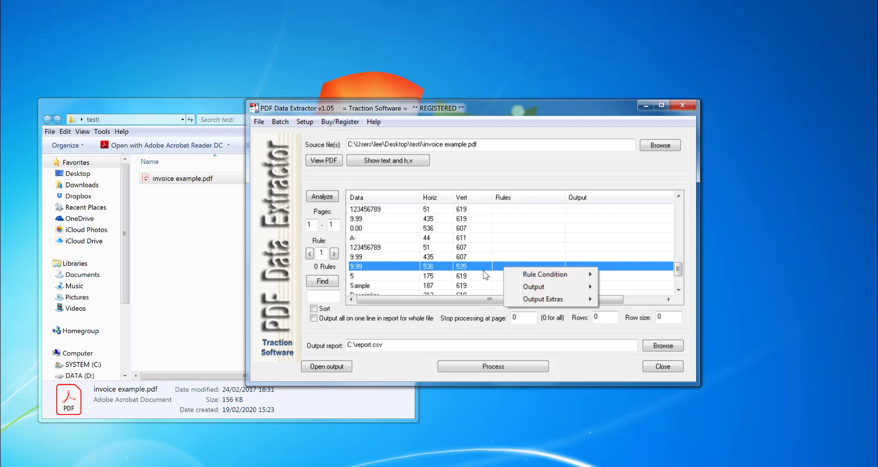
click(545, 287)
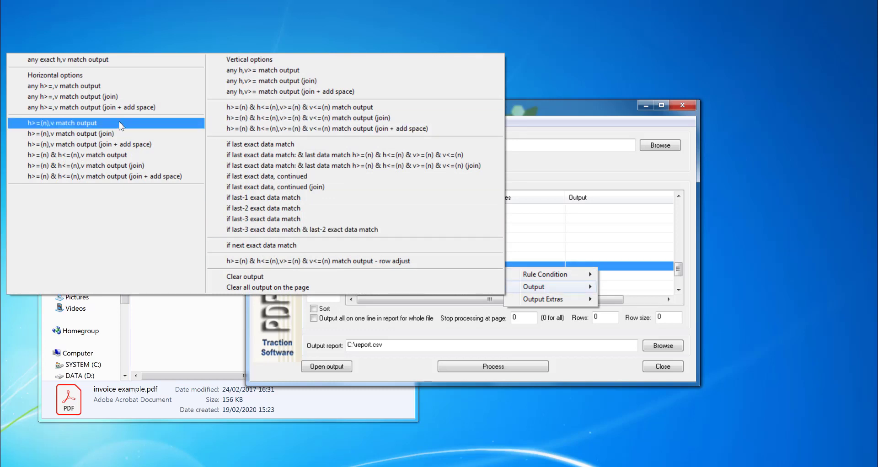
click(114, 86)
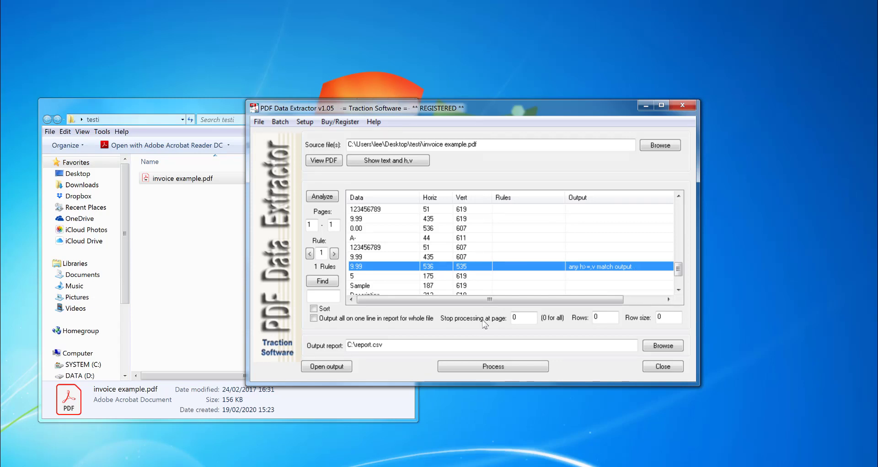
Process the PDF into C:\report.csv and open the output report in Excel
click(524, 367)
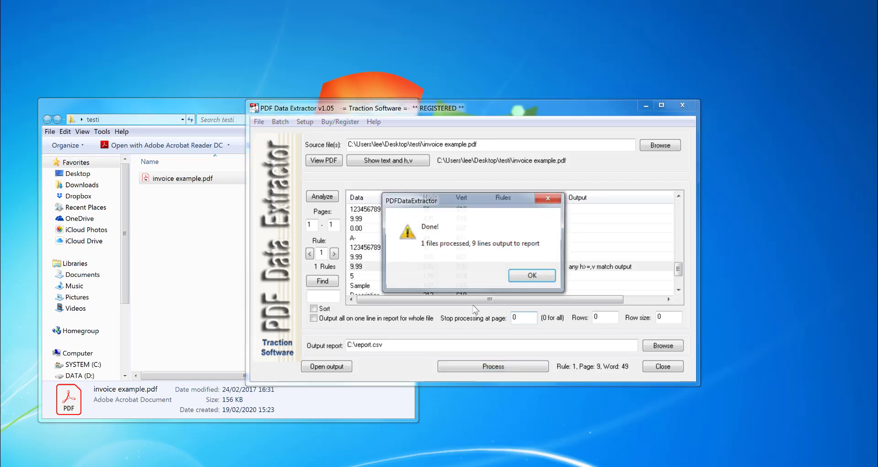
click(534, 276)
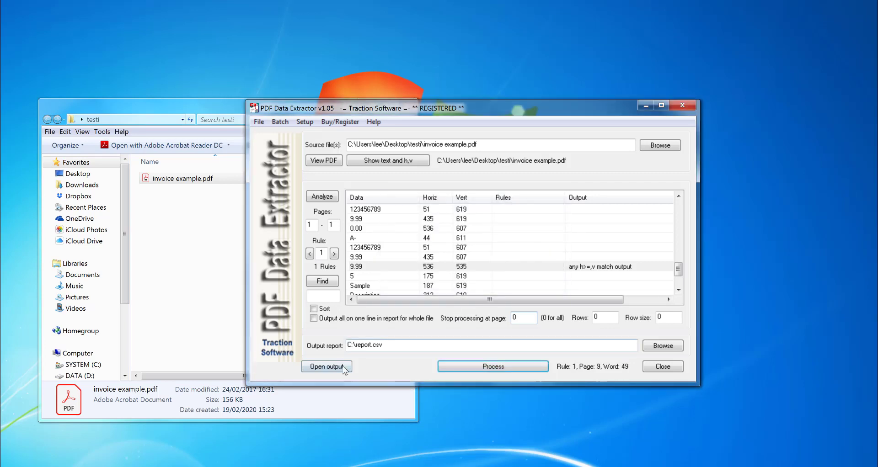
click(245, 466)
click(245, 466)
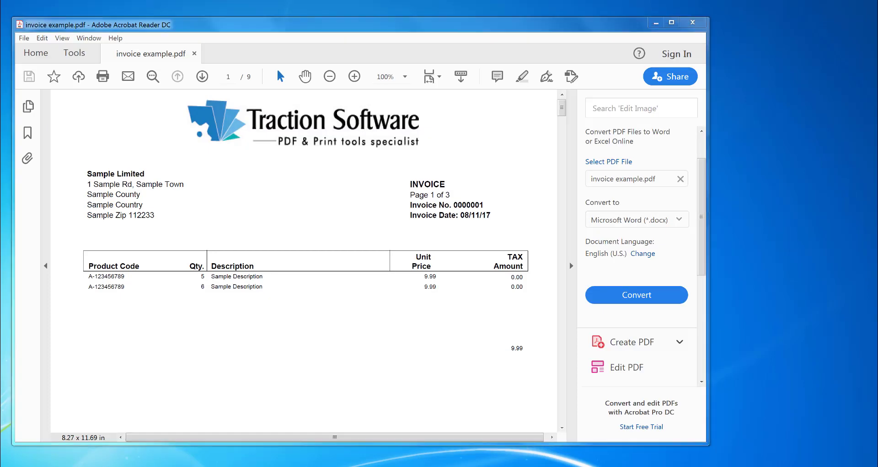
click(336, 367)
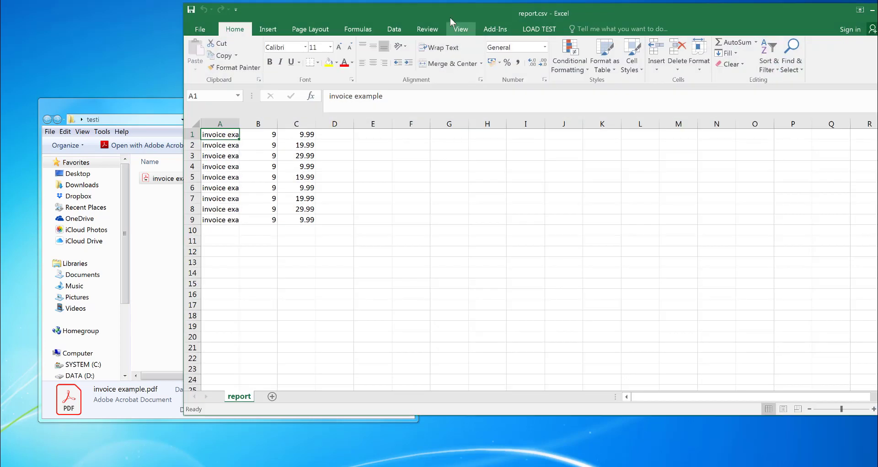
Widen column A of report.csv to review the extracted rows and close the workbook without saving
drag(467, 12, 481, 34)
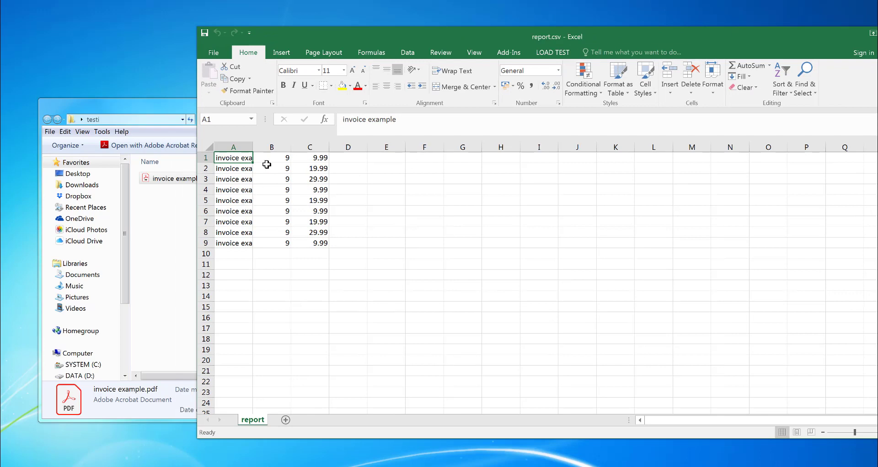
drag(253, 148, 308, 147)
click(294, 210)
click(335, 156)
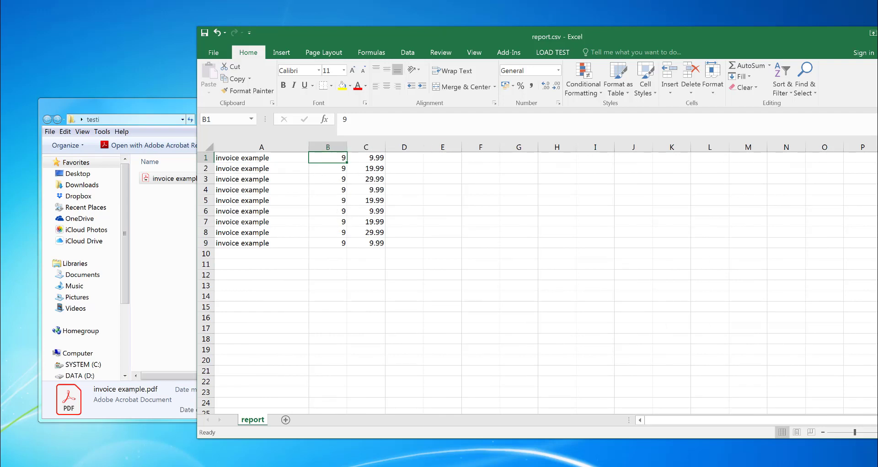
key(alt+F4)
click(405, 198)
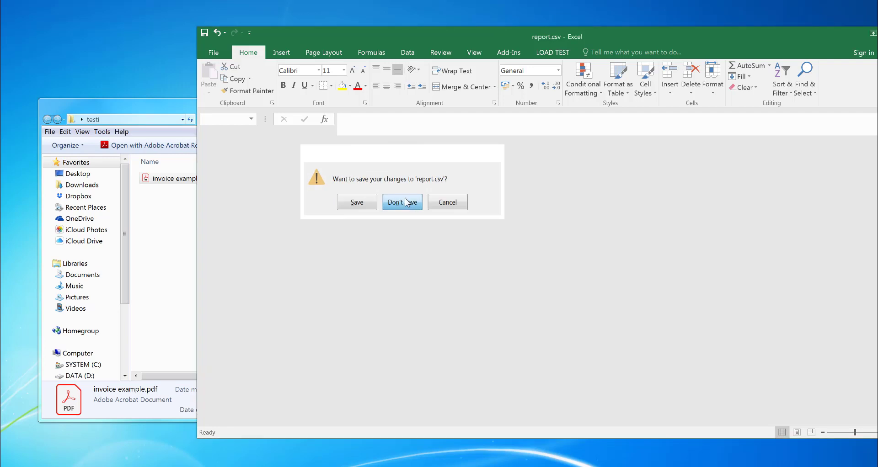
Set the report's extra fields to output only the matched page number, disabling filetitle and total page count, and save
click(305, 121)
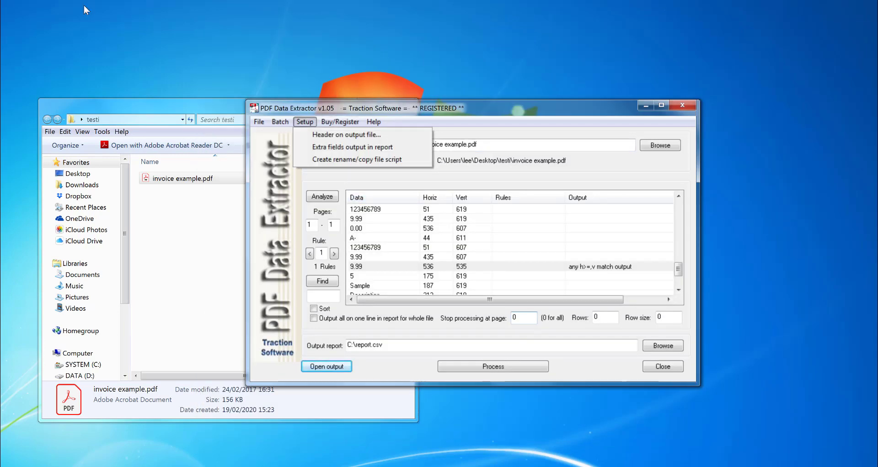
click(329, 147)
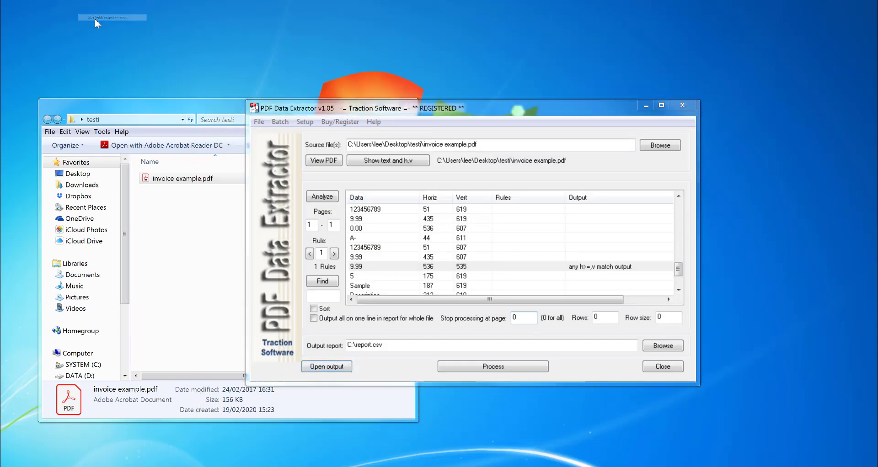
click(374, 230)
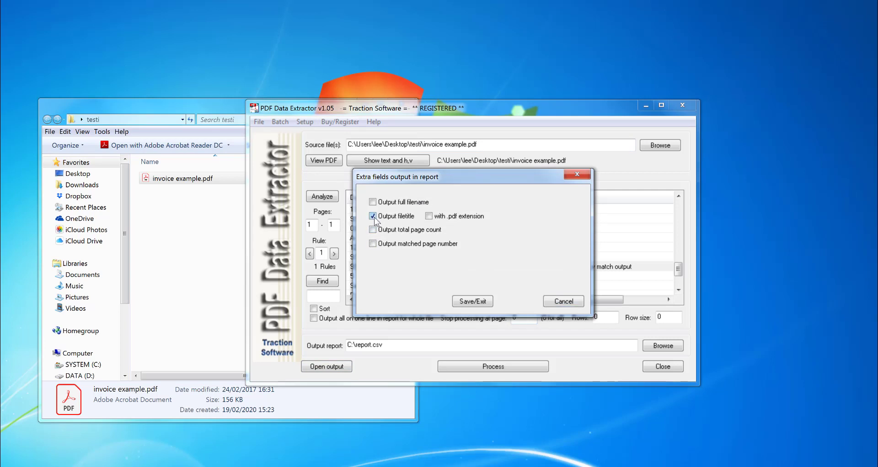
click(374, 217)
click(373, 244)
click(472, 302)
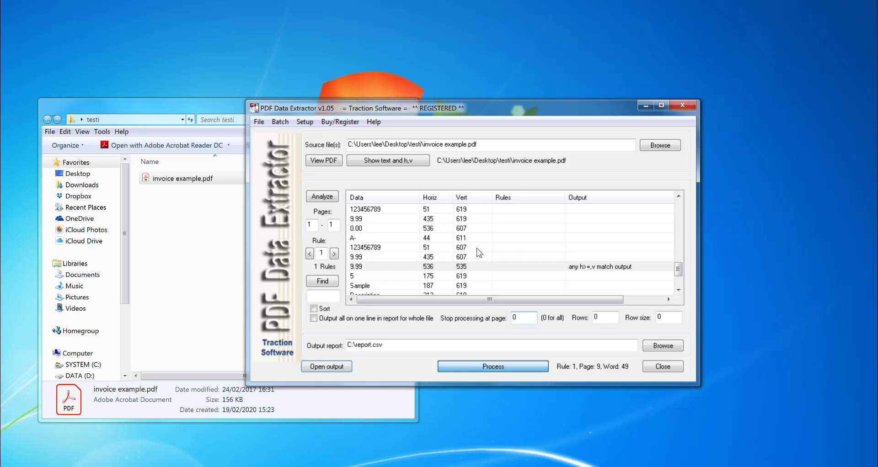
Open the output report in Excel and compare its page numbers and totals with the pages of invoice example.pdf in Acrobat Reader
click(532, 276)
click(326, 369)
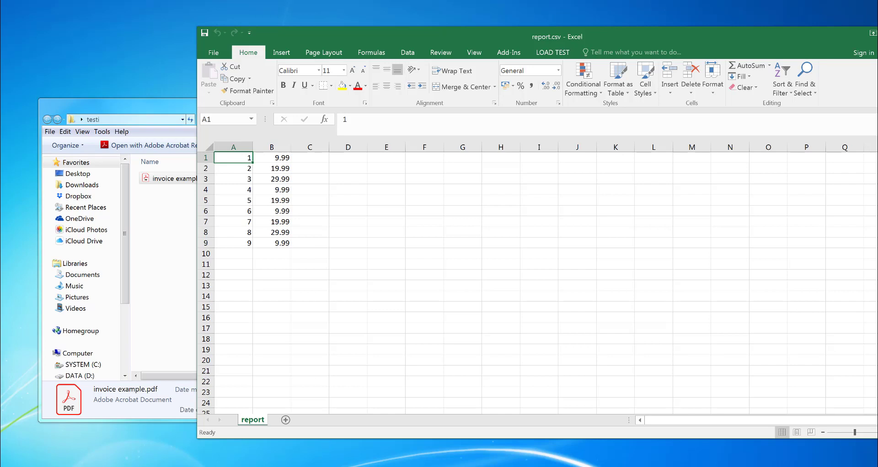
click(231, 466)
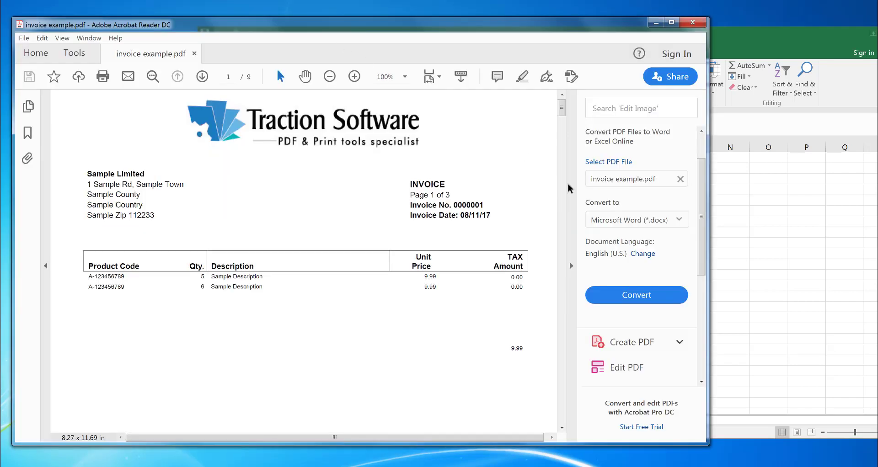
drag(563, 112, 539, 163)
click(656, 23)
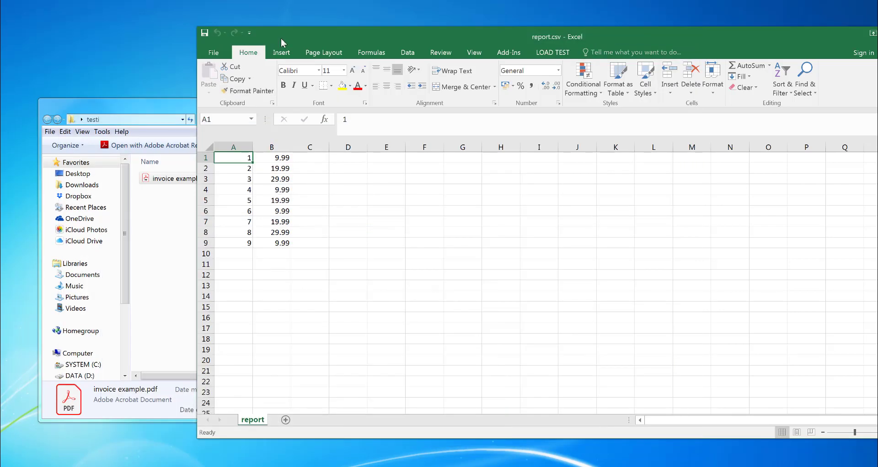
In PDF Data Extractor, assign the output rule "any h>=,v match output" to the invoice number value following "Invoice No."
drag(284, 35, 389, 143)
drag(374, 109, 298, 93)
drag(606, 251, 600, 198)
click(424, 231)
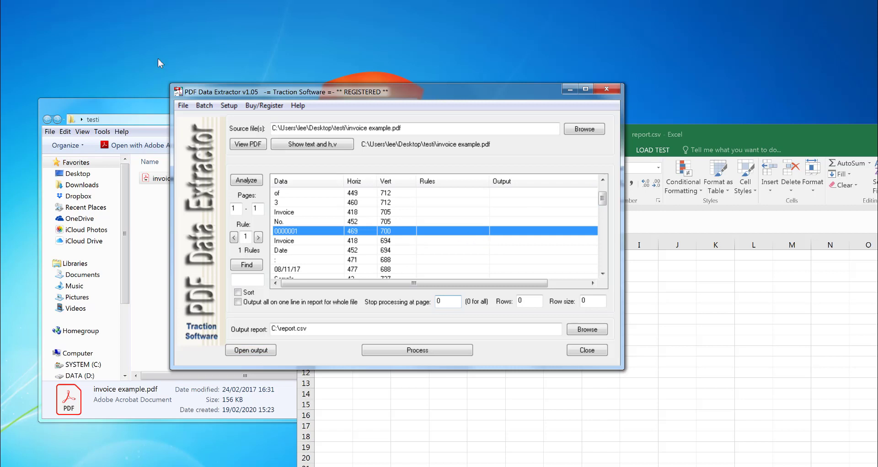
right_click(454, 231)
mouse_move(484, 249)
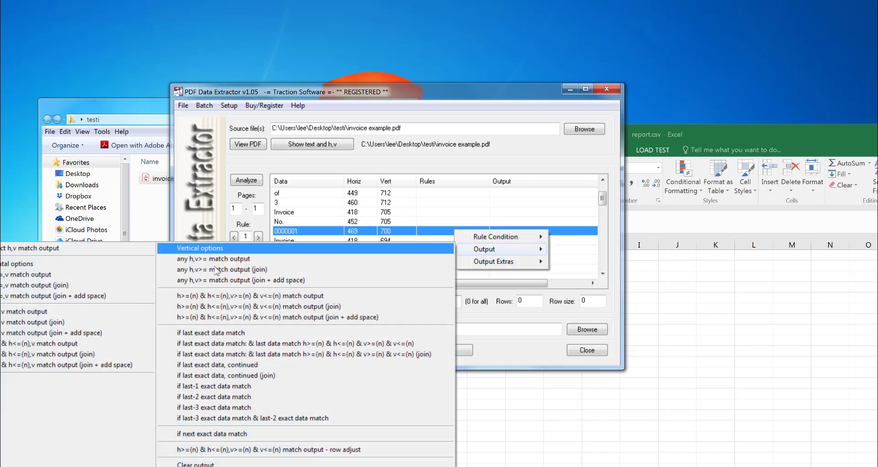
click(68, 279)
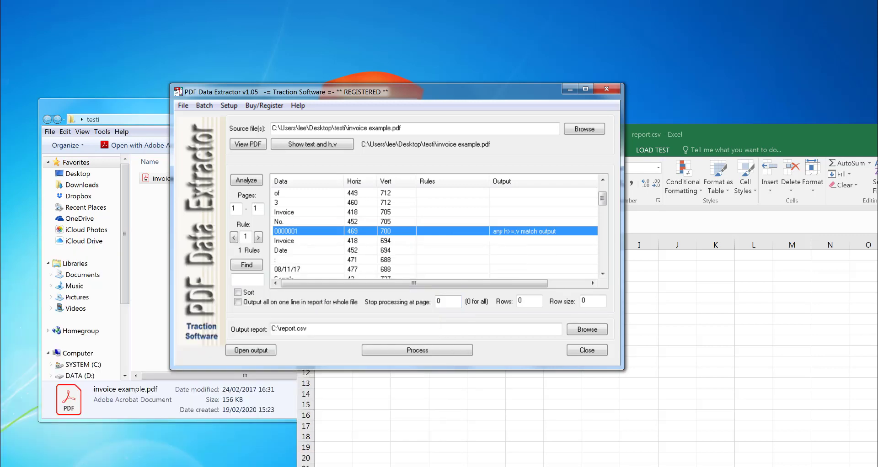
Close the old report.csv workbook, reprocess the PDF into C:\report.csv and open the output report in Excel
click(451, 351)
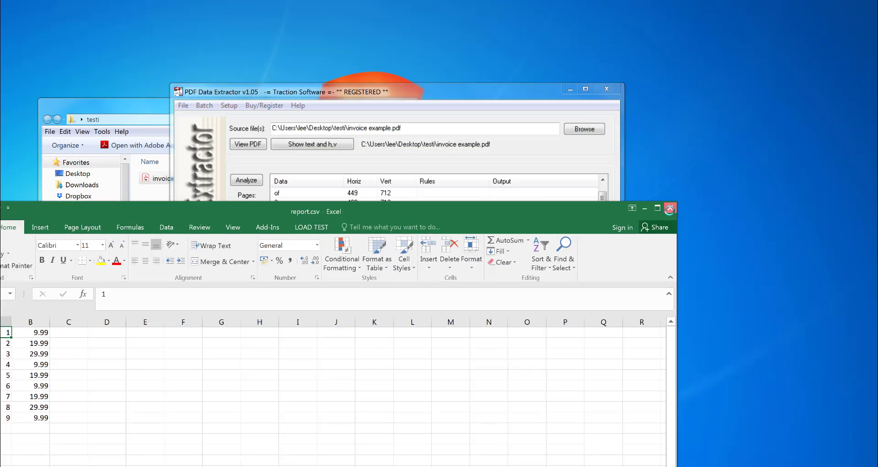
click(670, 208)
click(441, 351)
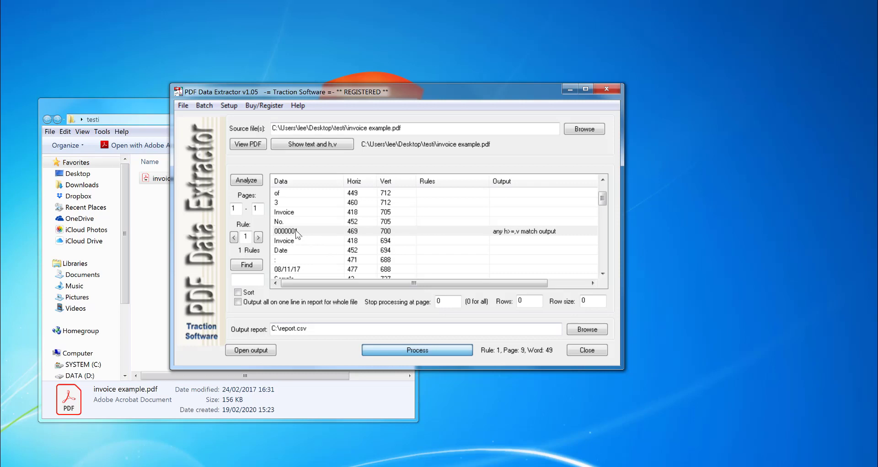
key(Return)
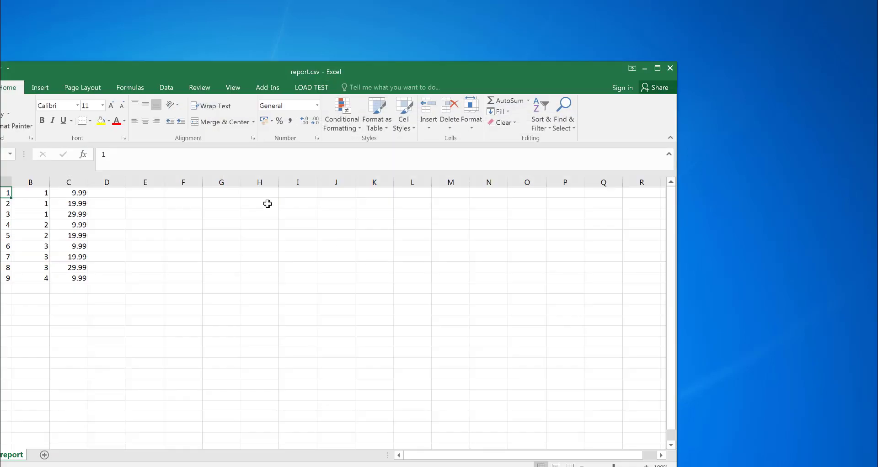
Compare the invoice numbers in column B of report.csv with the pages of invoice example.pdf in Acrobat Reader
drag(131, 80, 366, 262)
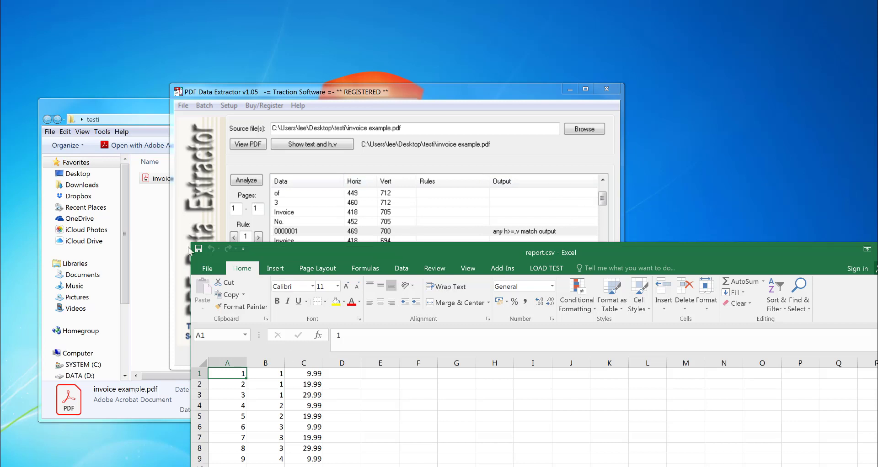
key(alt+Tab)
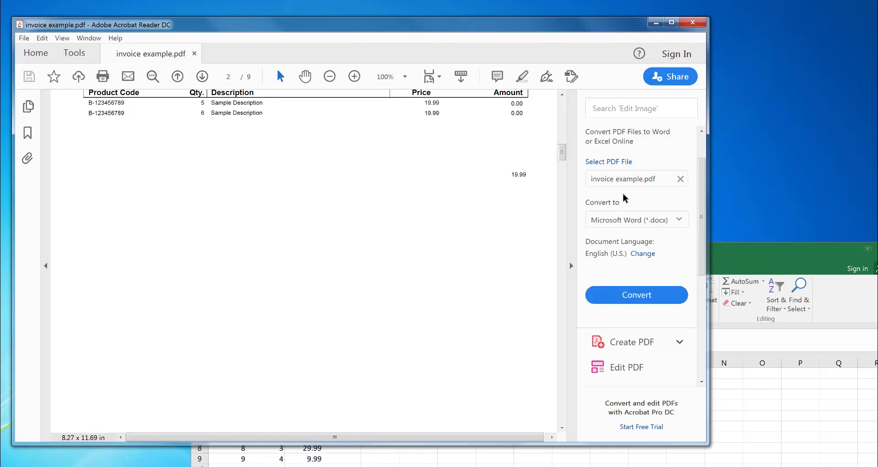
drag(562, 151, 549, 219)
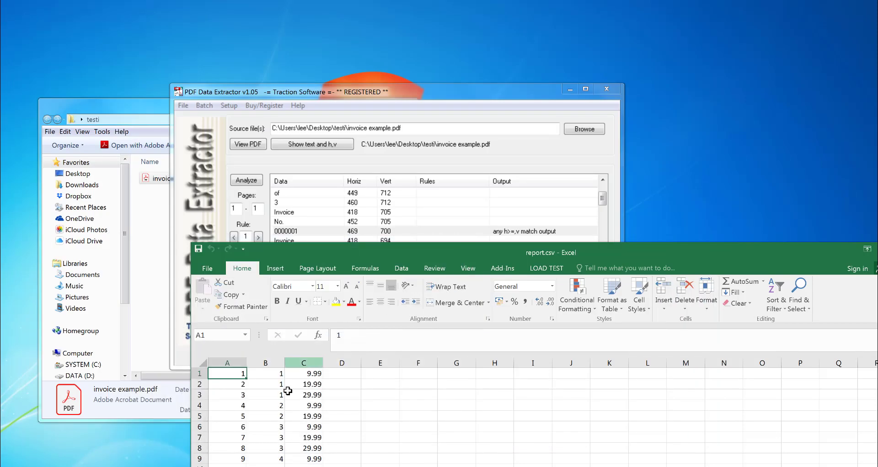
click(280, 374)
drag(357, 257, 344, 104)
click(269, 232)
click(266, 243)
click(264, 253)
drag(432, 100, 469, 314)
In PDF Data Extractor, set the output file header to "page number,invoice number,total amount"
click(292, 92)
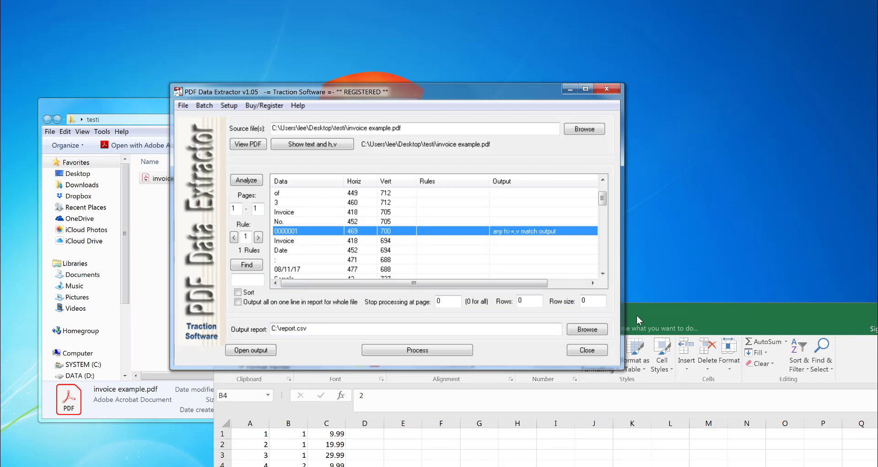
drag(631, 314, 618, 265)
click(448, 91)
click(229, 106)
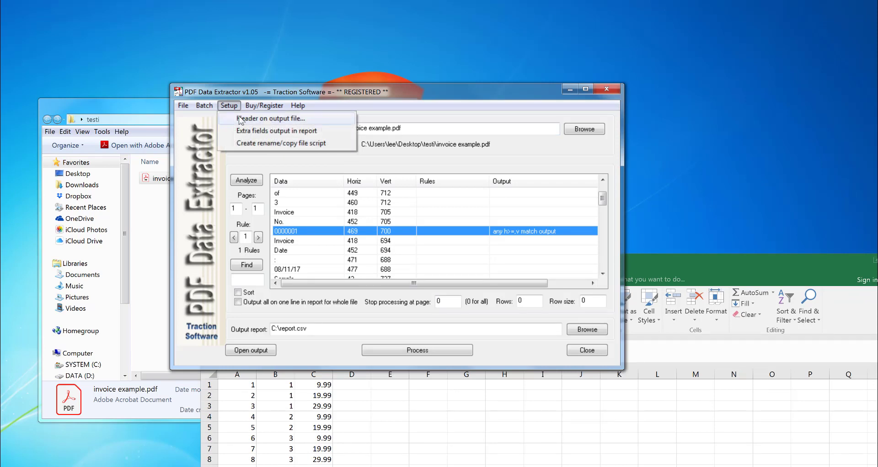
click(270, 118)
click(685, 264)
drag(684, 264, 697, 296)
click(328, 219)
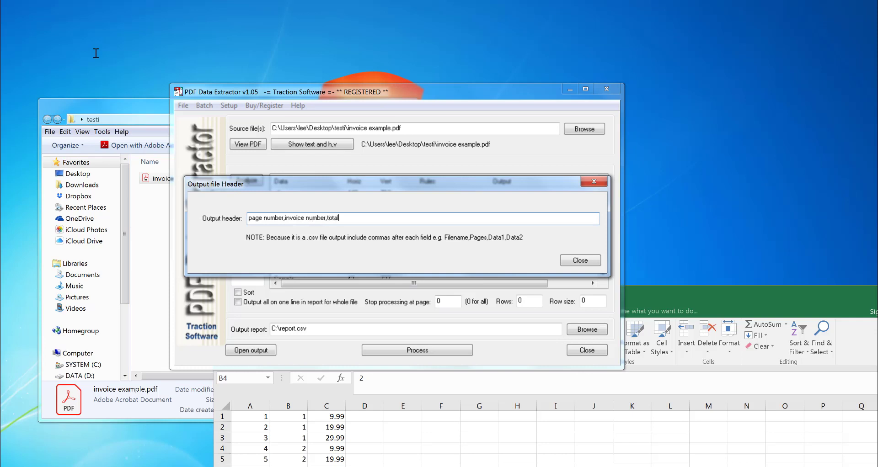
click(580, 260)
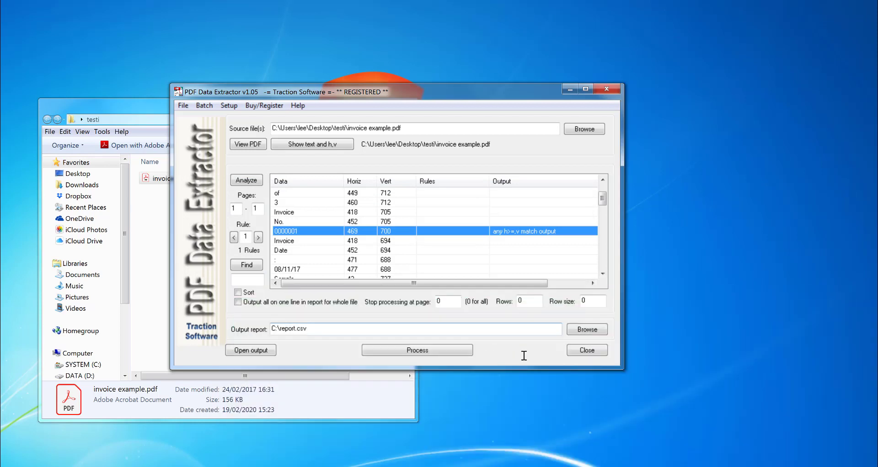
Process the PDF again with the output header and open C:\report.csv in Excel
click(445, 351)
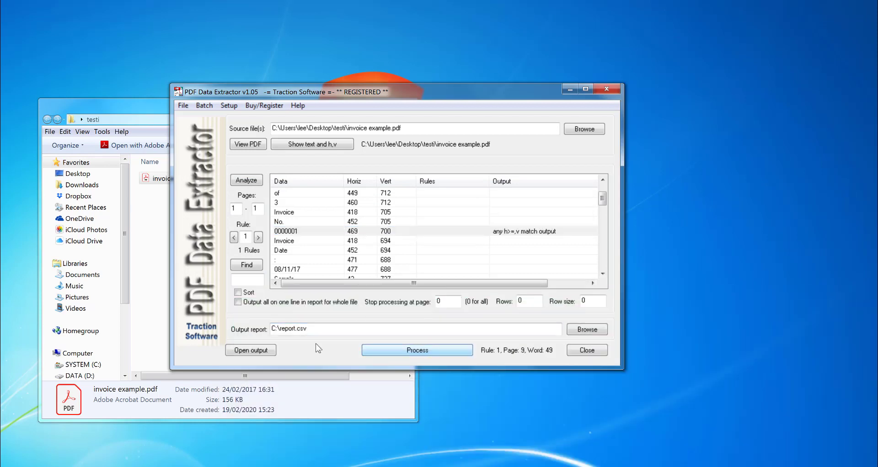
key(Return)
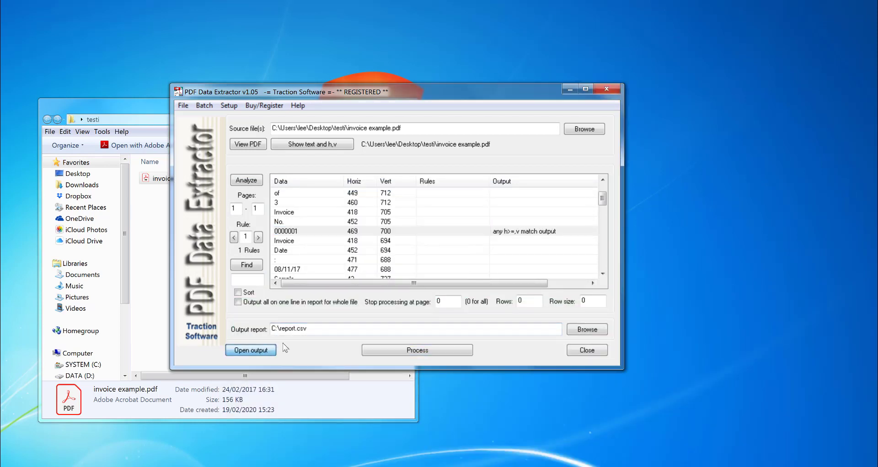
key(Return)
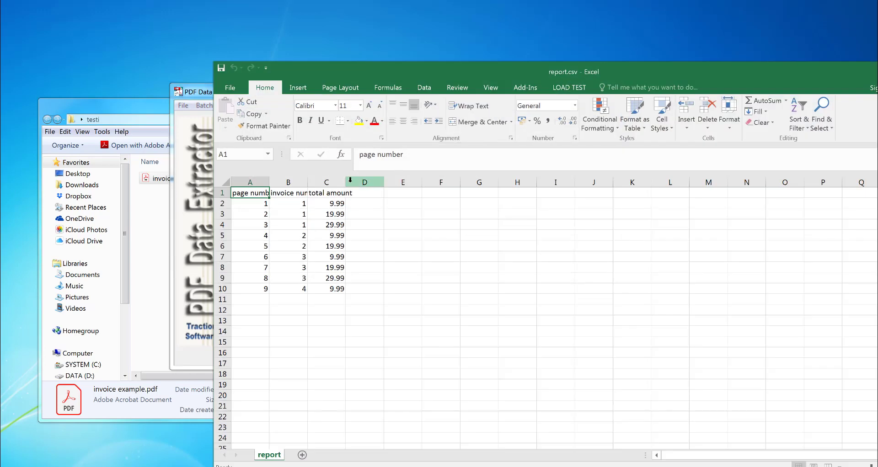
Widen columns A, B and C of report.csv to review the headed data and close the workbook without saving
drag(345, 183, 392, 182)
drag(307, 182, 342, 183)
drag(269, 182, 317, 193)
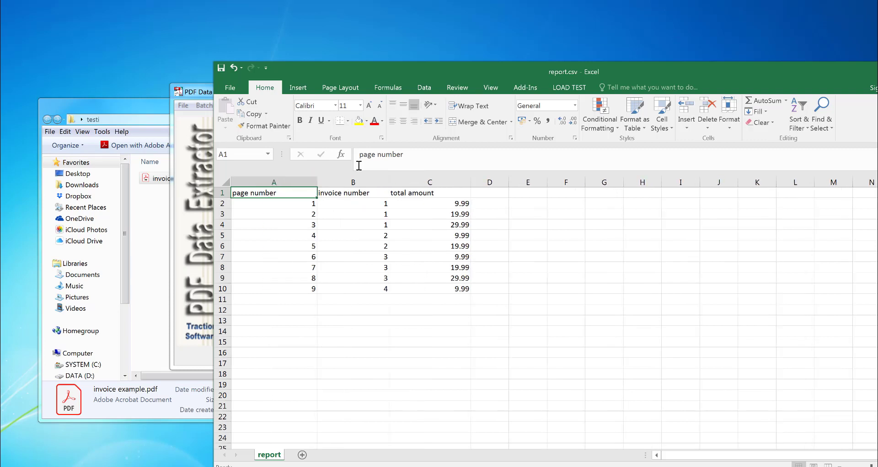
drag(647, 75, 381, 98)
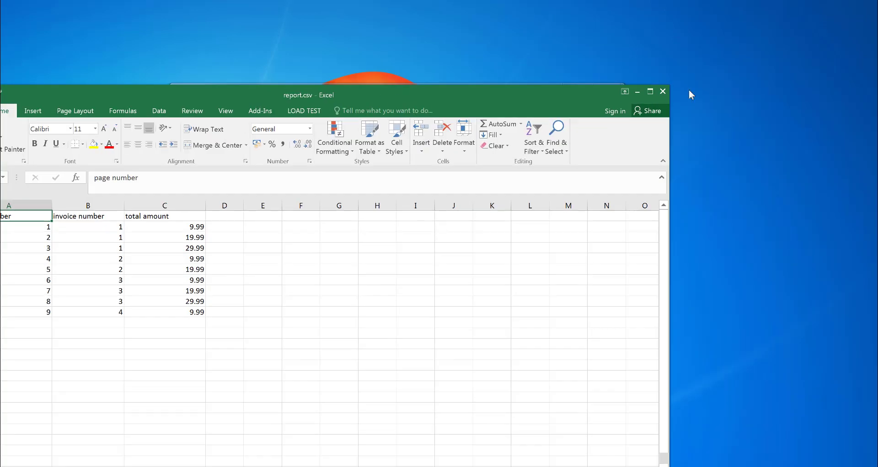
click(663, 92)
click(407, 196)
Save the extraction setup as a new file named settings in the PDF Data Extractor folder
click(182, 107)
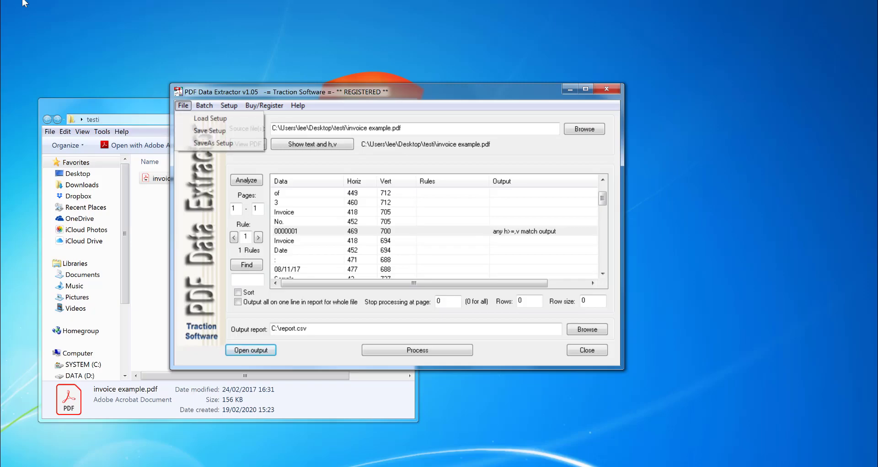
click(221, 142)
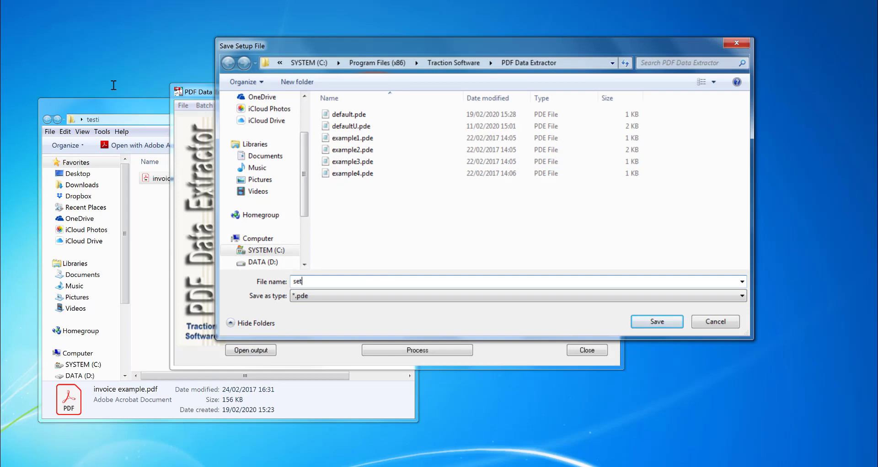
text(settings)
click(669, 325)
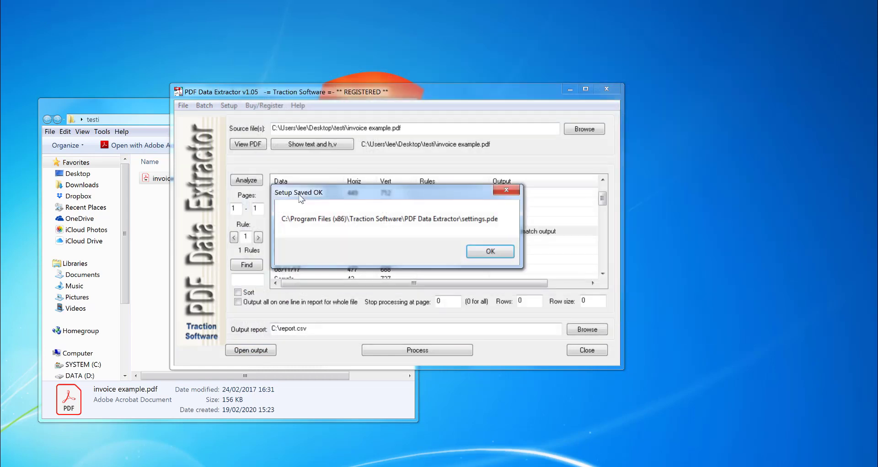
click(498, 255)
Examine the Prepare batch list window for queuing several files and close it without adding any
click(183, 106)
click(233, 93)
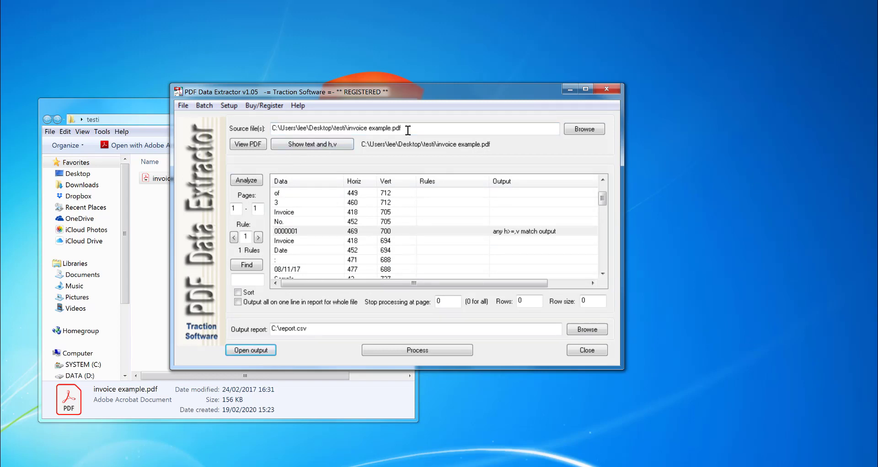
click(205, 106)
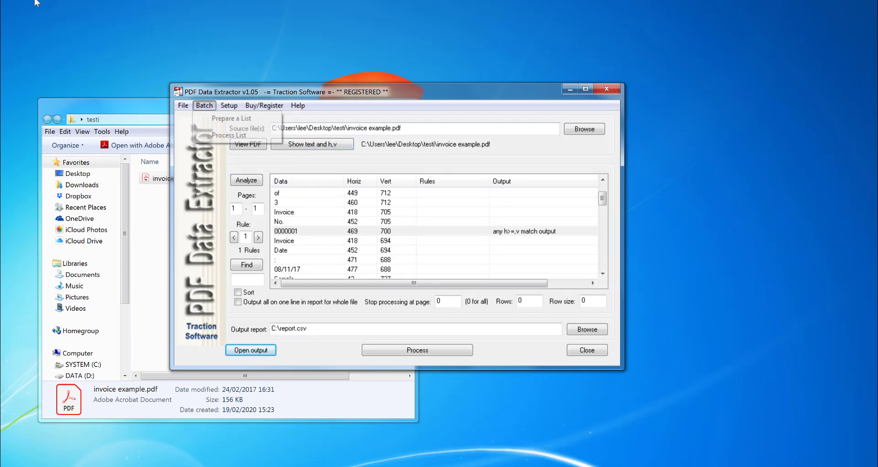
click(224, 118)
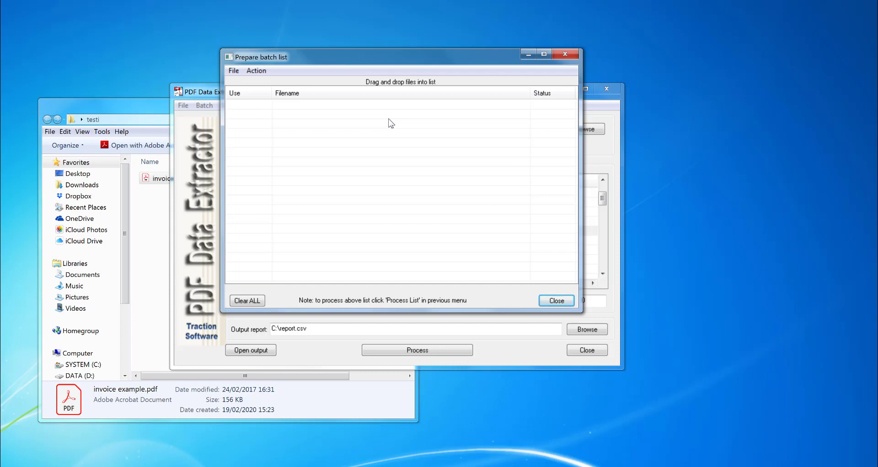
click(556, 300)
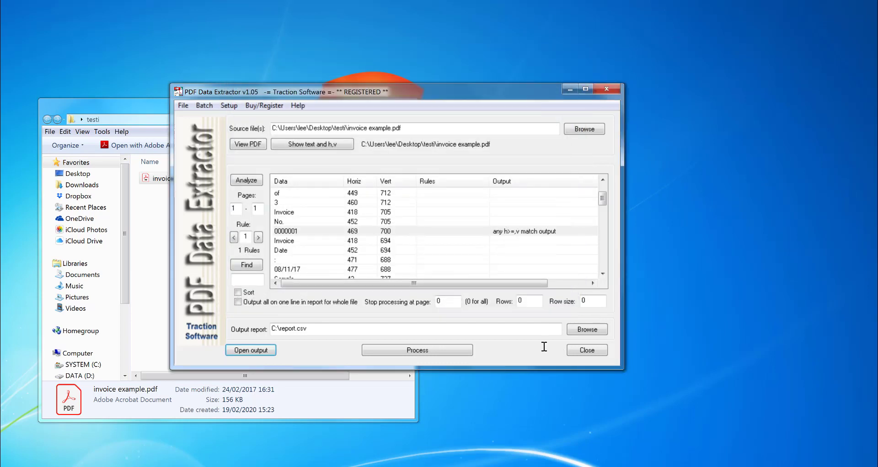